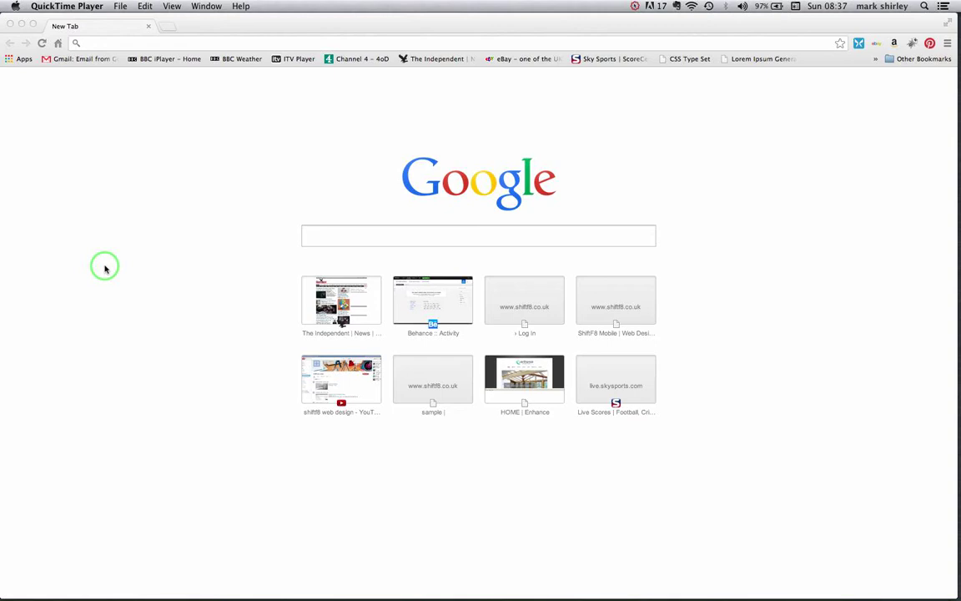
# Search the web for 'google' in Chrome and go to the Google account sign-in page.
pyautogui.click(87, 42)
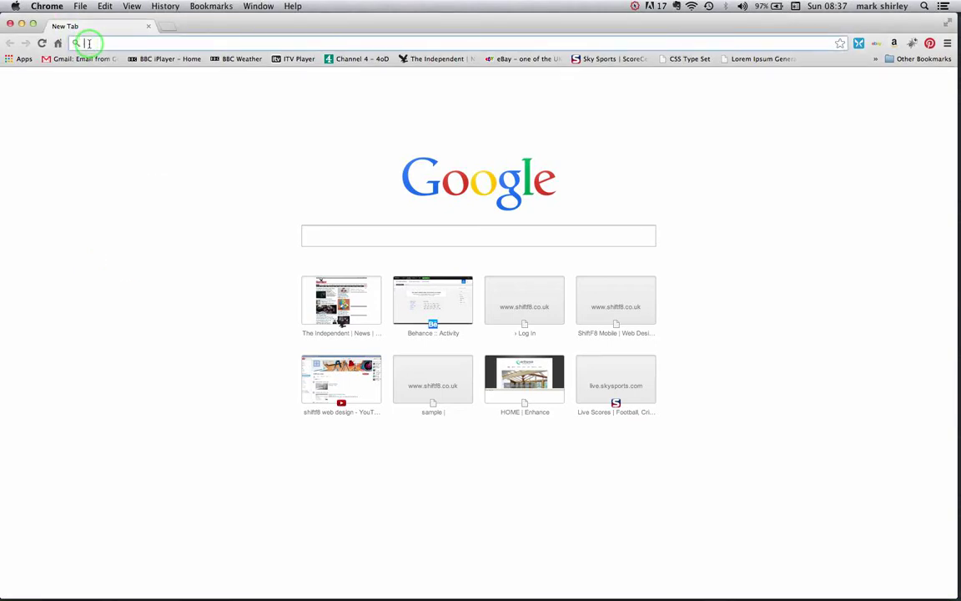
pyautogui.write('google')
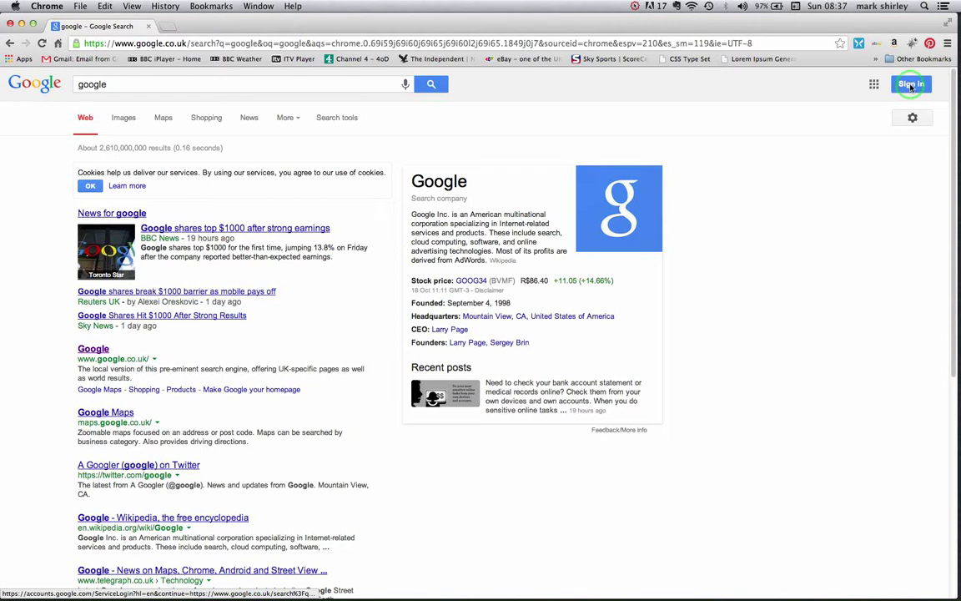
pyautogui.click(911, 84)
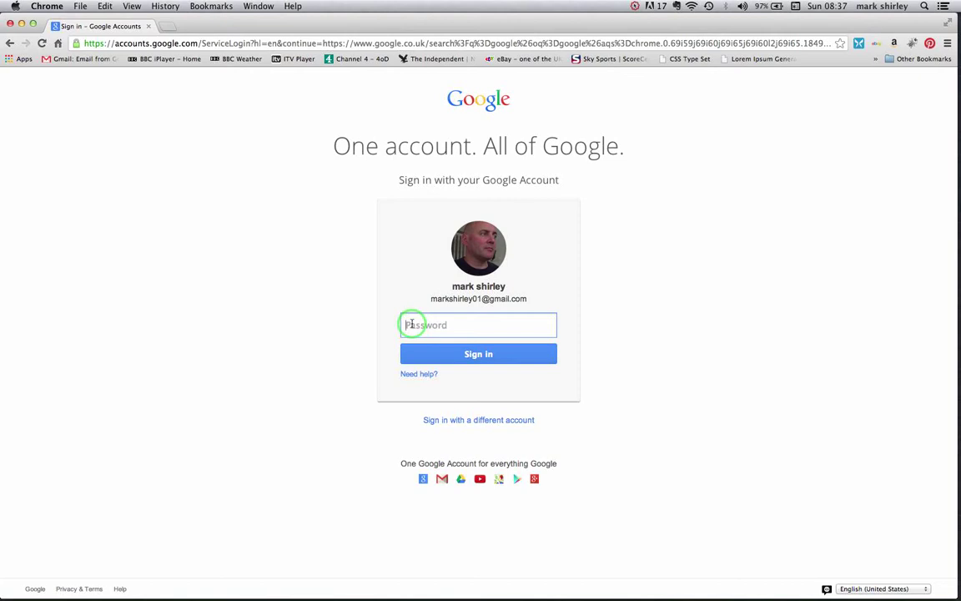
# Enter the account password and sign in to Google.
pyautogui.write('********')
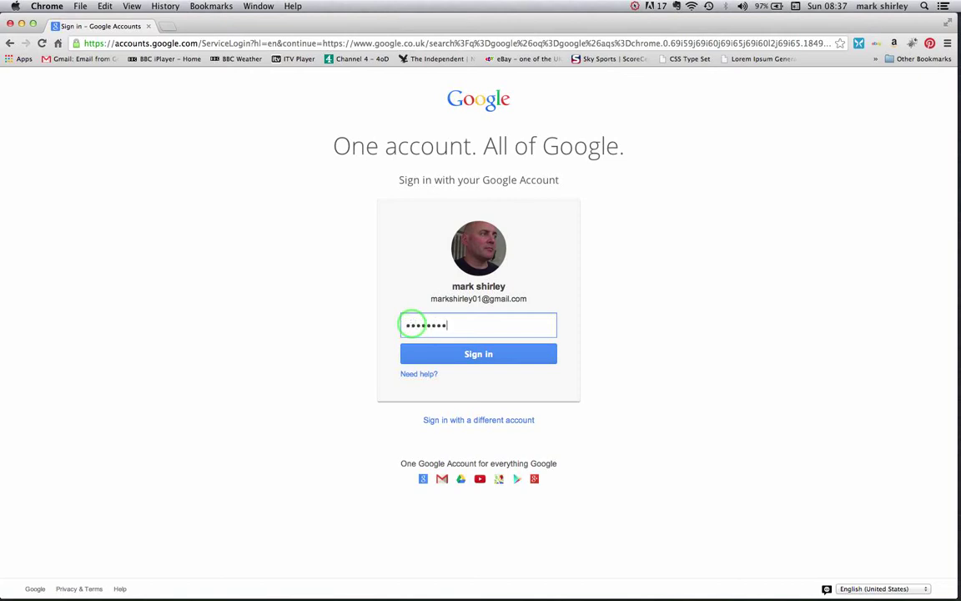
pyautogui.click(476, 356)
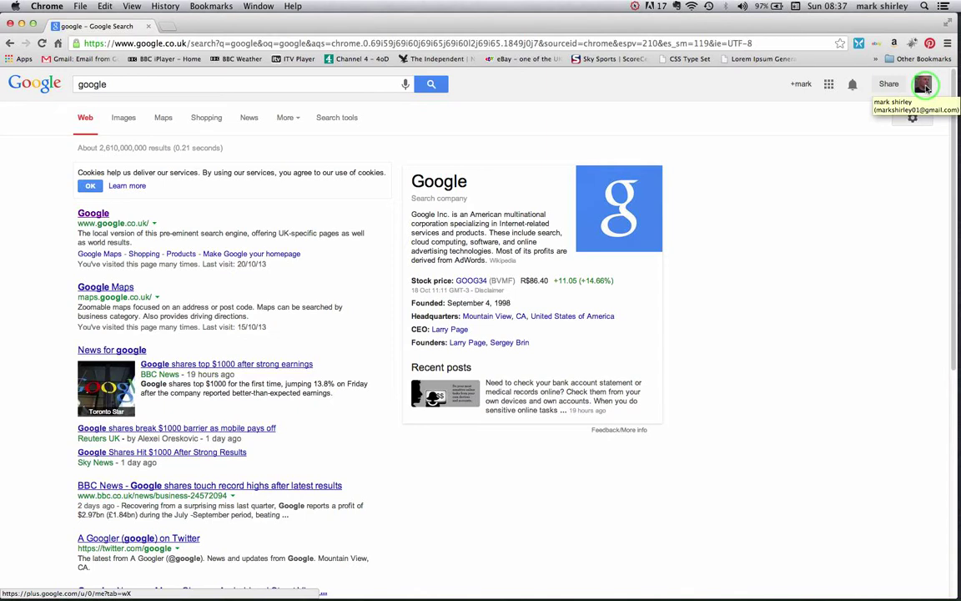
# Go from the personal Google+ profile to the shiftf8.co.uk business page's Posts stream.
pyautogui.click(923, 85)
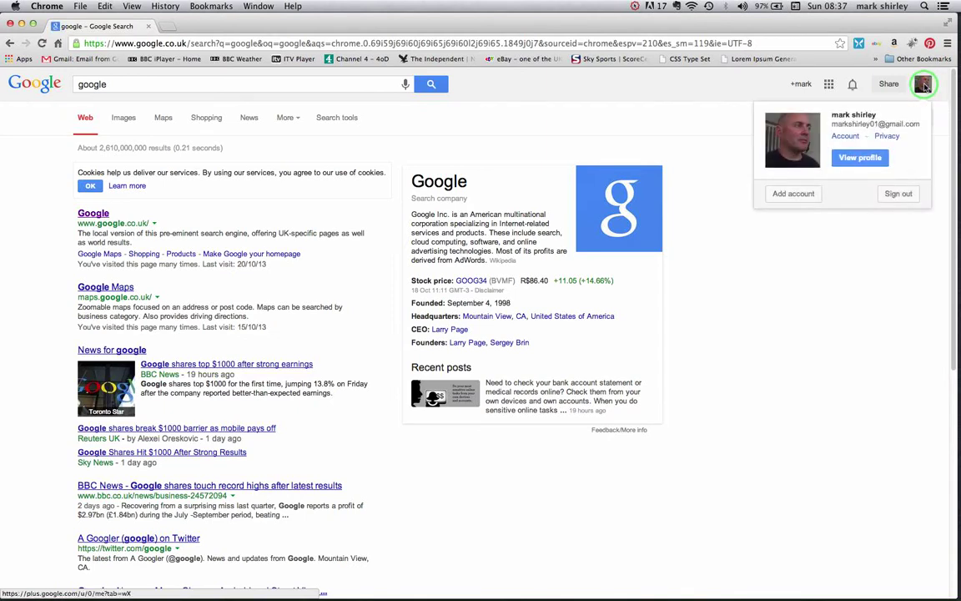
pyautogui.click(849, 161)
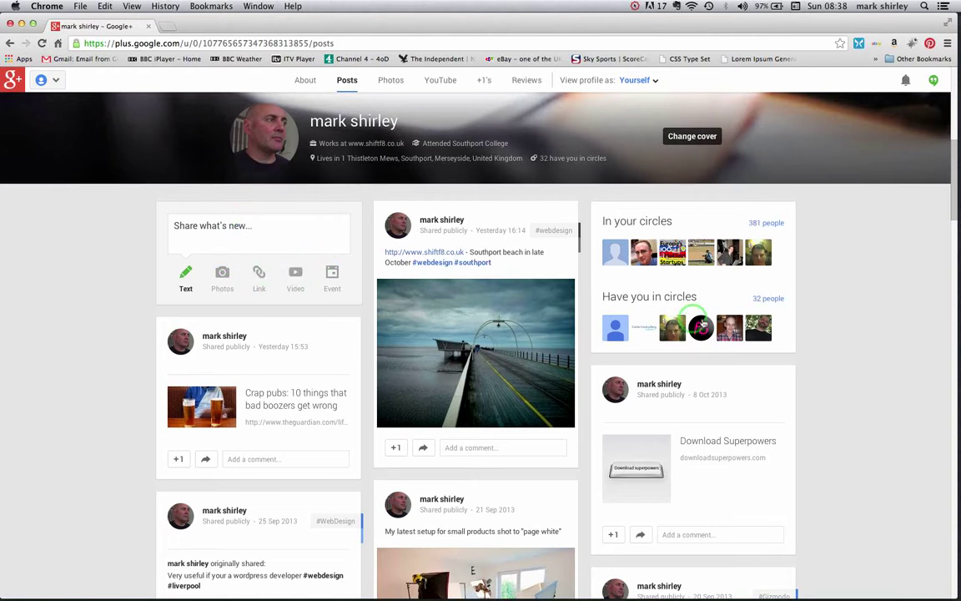
pyautogui.rightClick(693, 342)
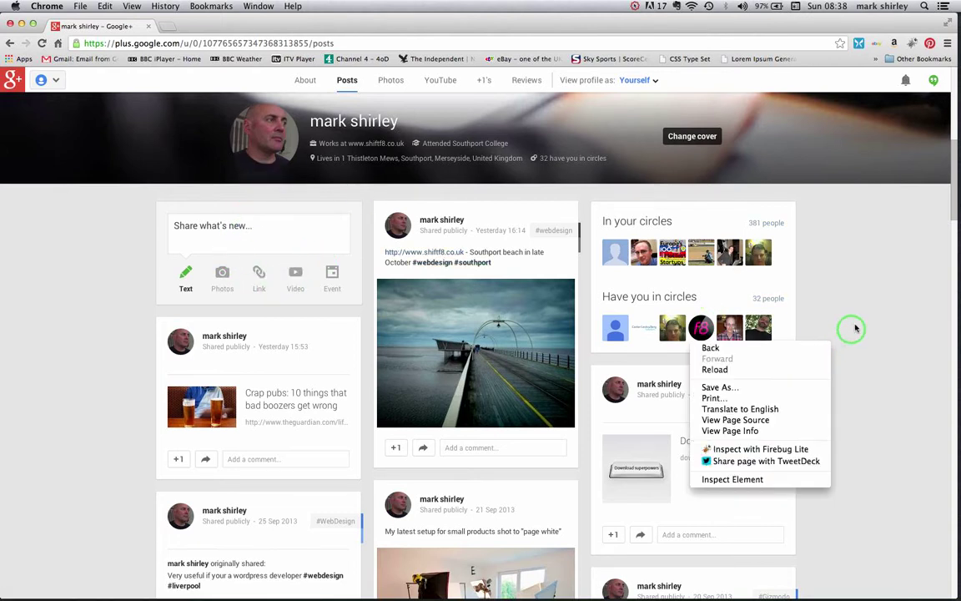
pyautogui.click(898, 251)
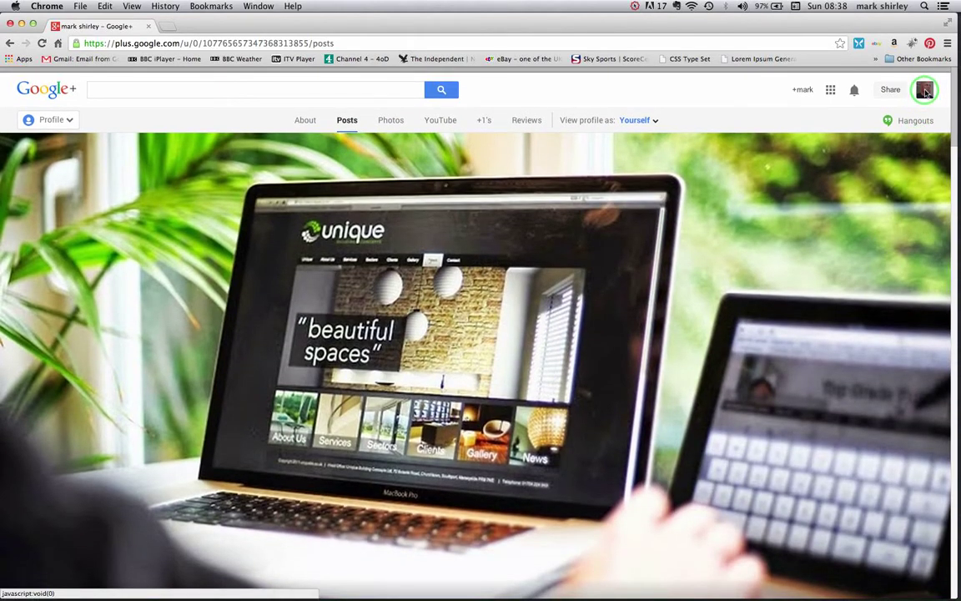
pyautogui.click(926, 91)
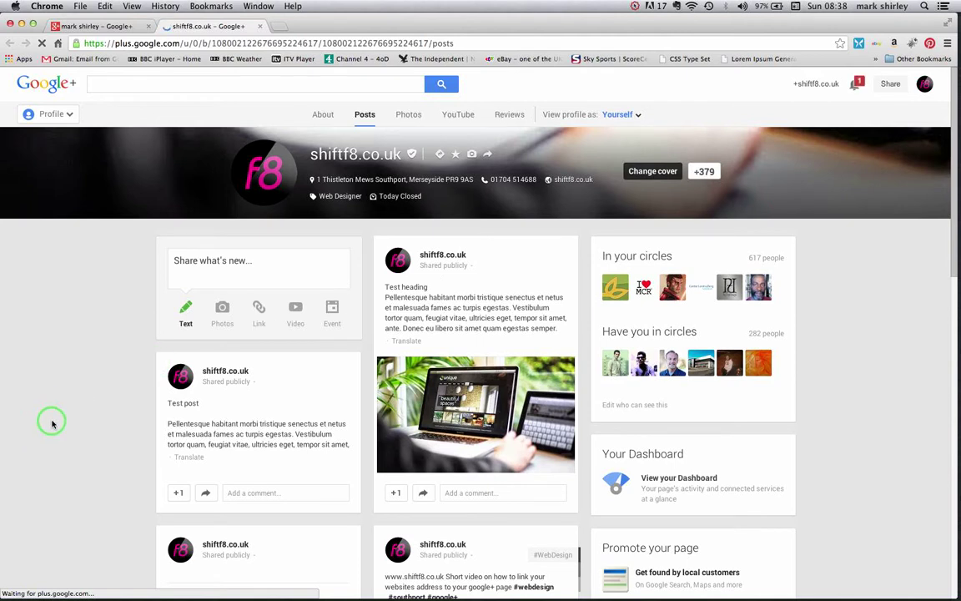
pyautogui.scroll(-1, 52, 418)
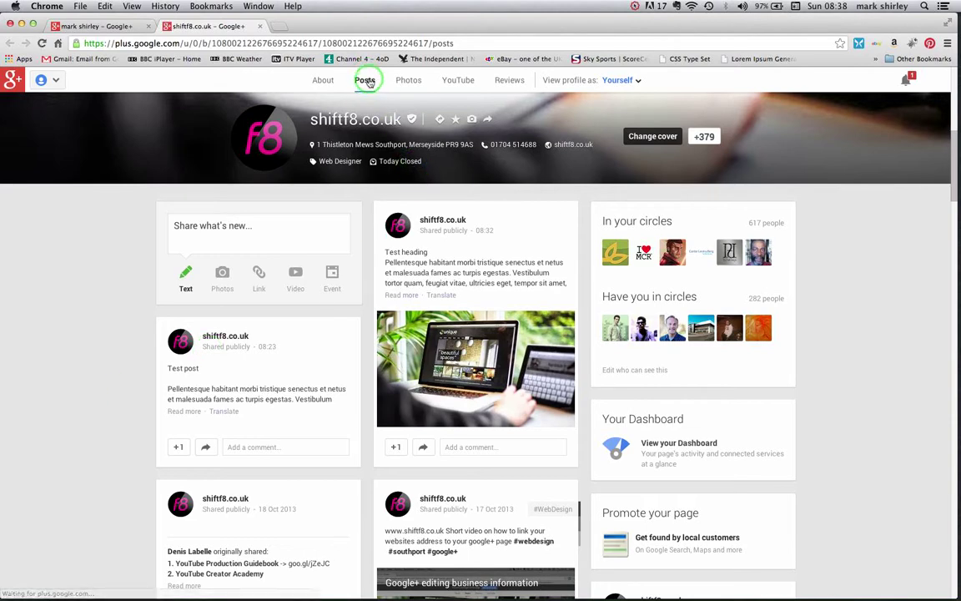
# Compose a new post headed 'Test heading' with pasted Lorem ipsum text, trimming the excess.
pyautogui.click(178, 226)
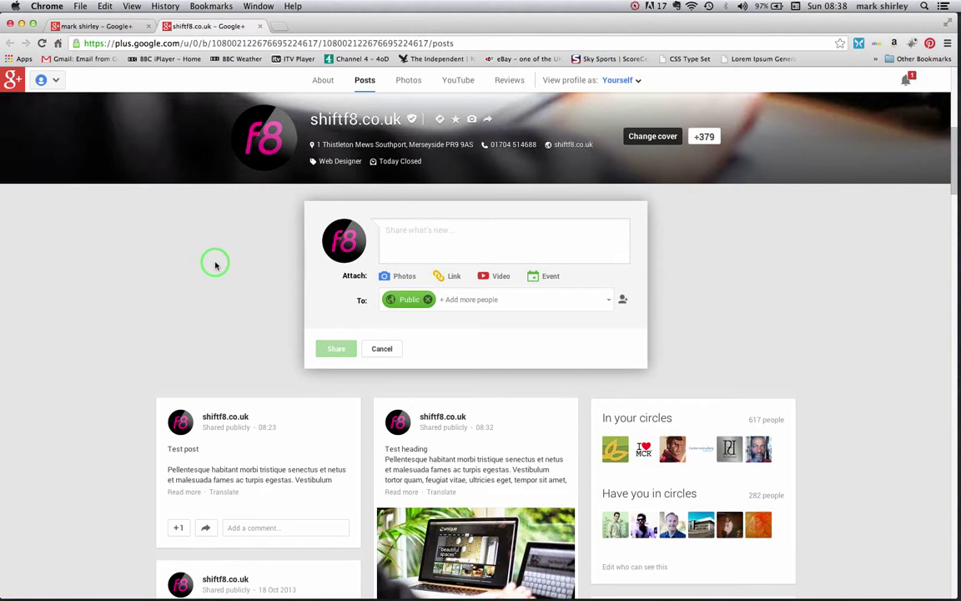
pyautogui.click(397, 242)
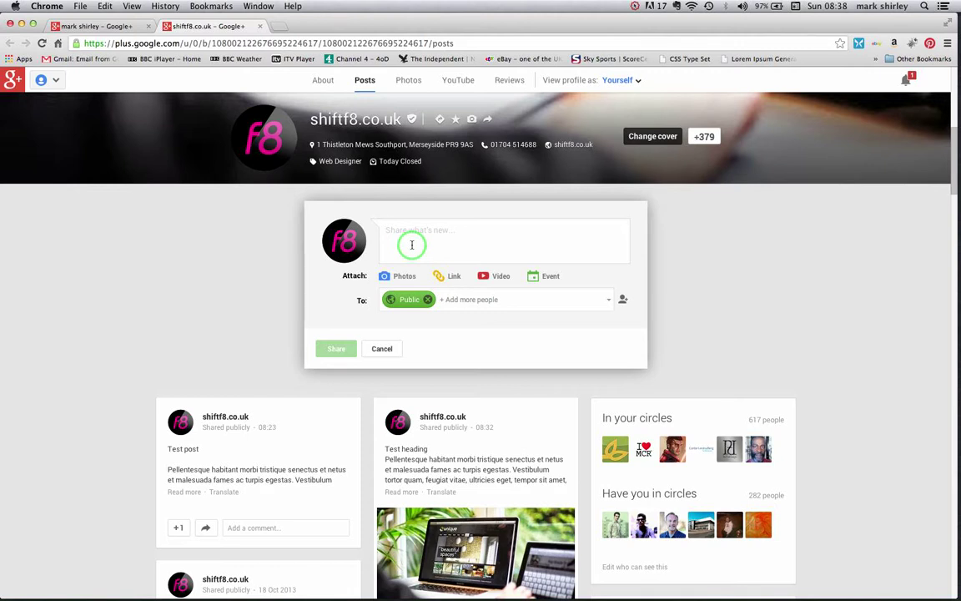
pyautogui.write('Test')
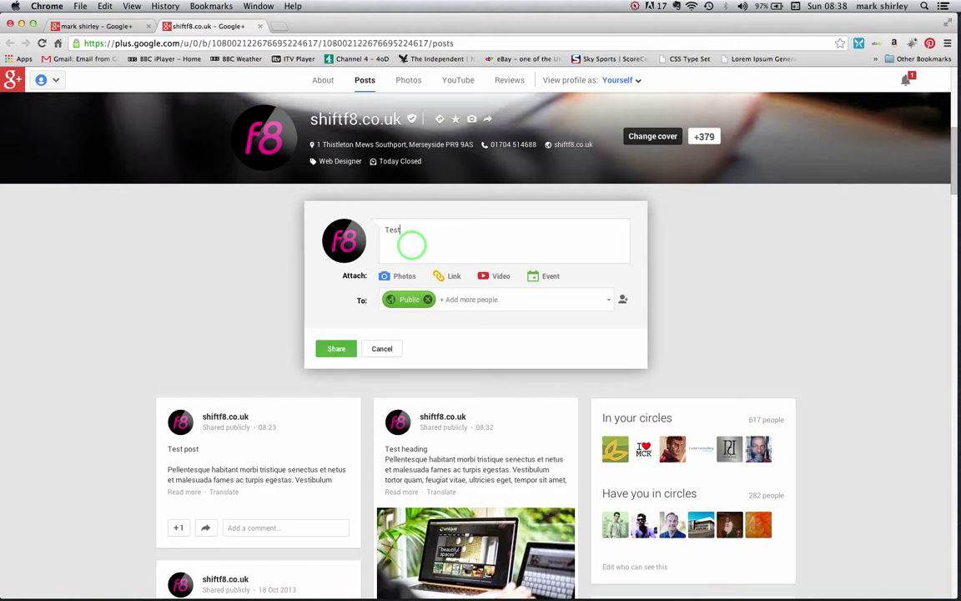
pyautogui.write(' heading')
pyautogui.press('super+v')
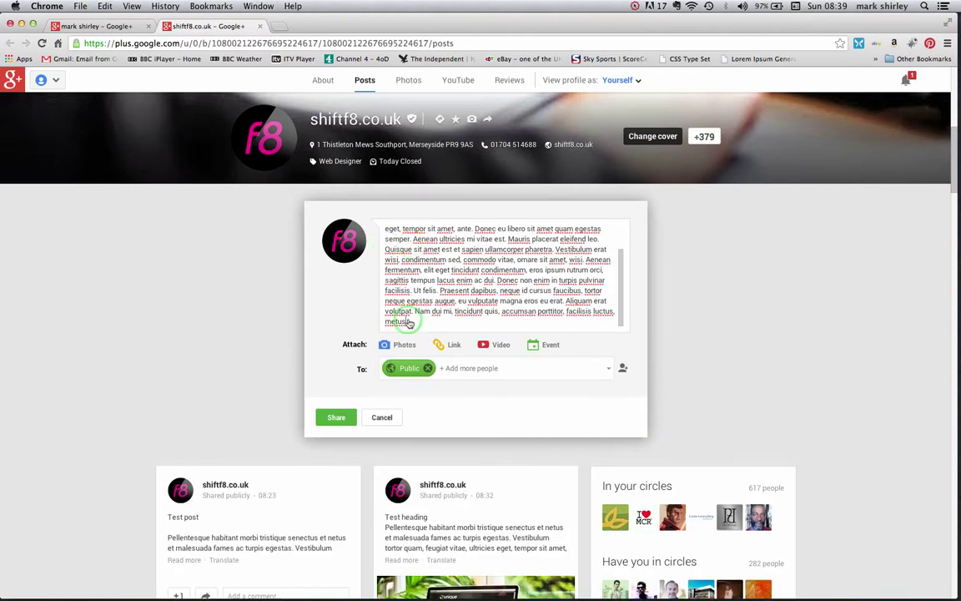
pyautogui.moveTo(407, 322); pyautogui.dragTo(385, 239)
pyautogui.press('BackSpace')
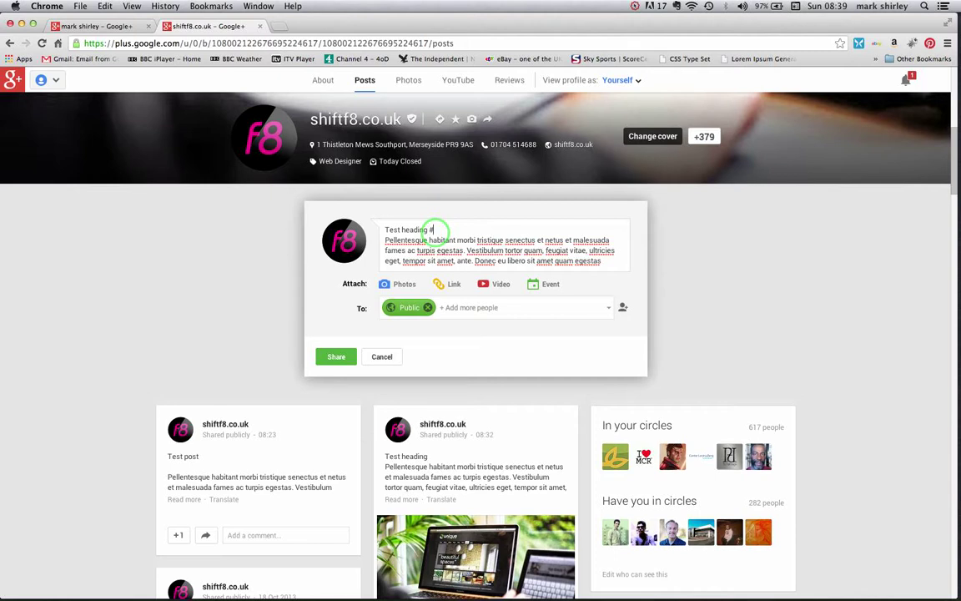
# Add the #webdesign and #liverpool hashtags, then start a new line after the body text.
pyautogui.write('we')
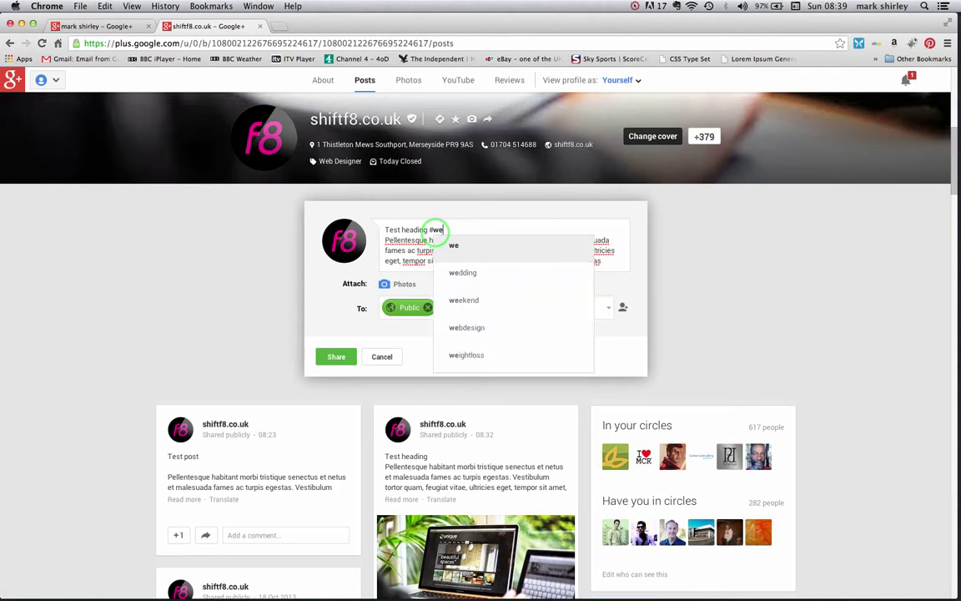
pyautogui.write('bd')
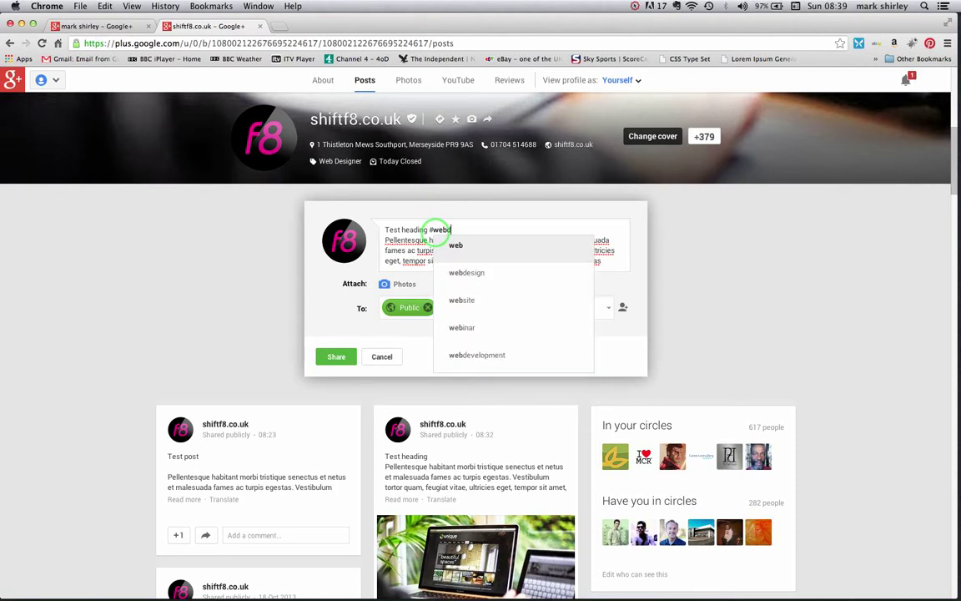
pyautogui.write('esi')
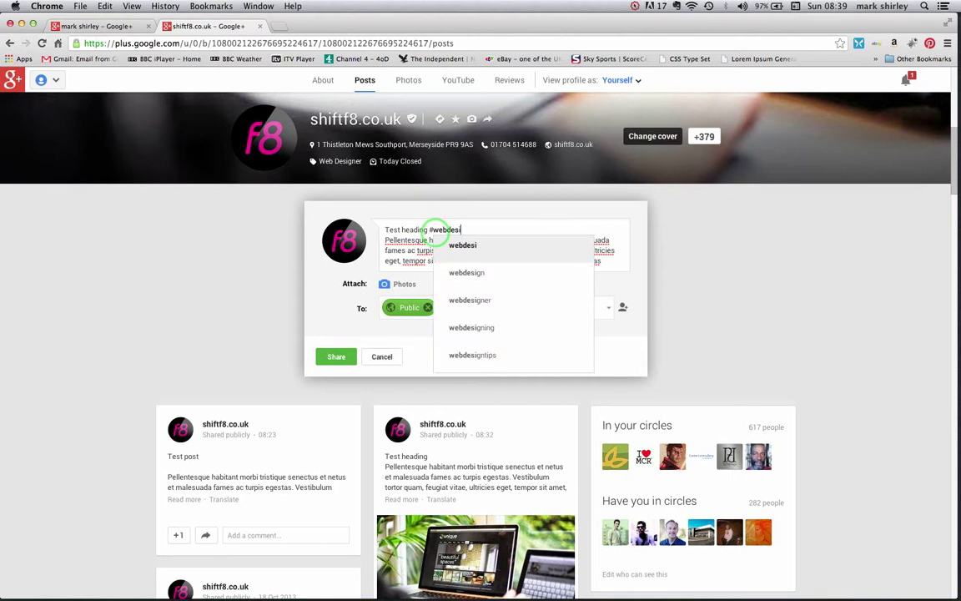
pyautogui.click(468, 275)
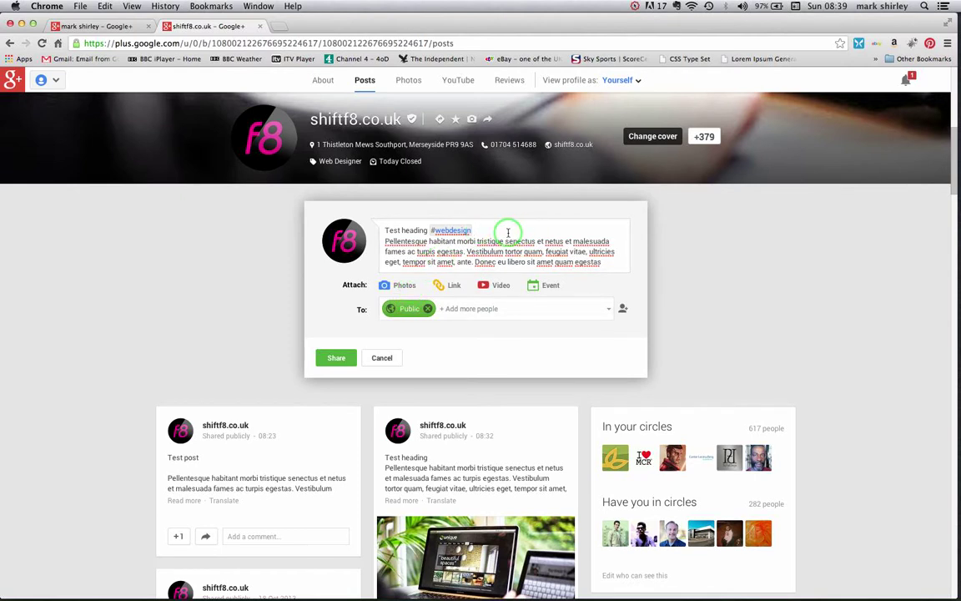
pyautogui.write('#l')
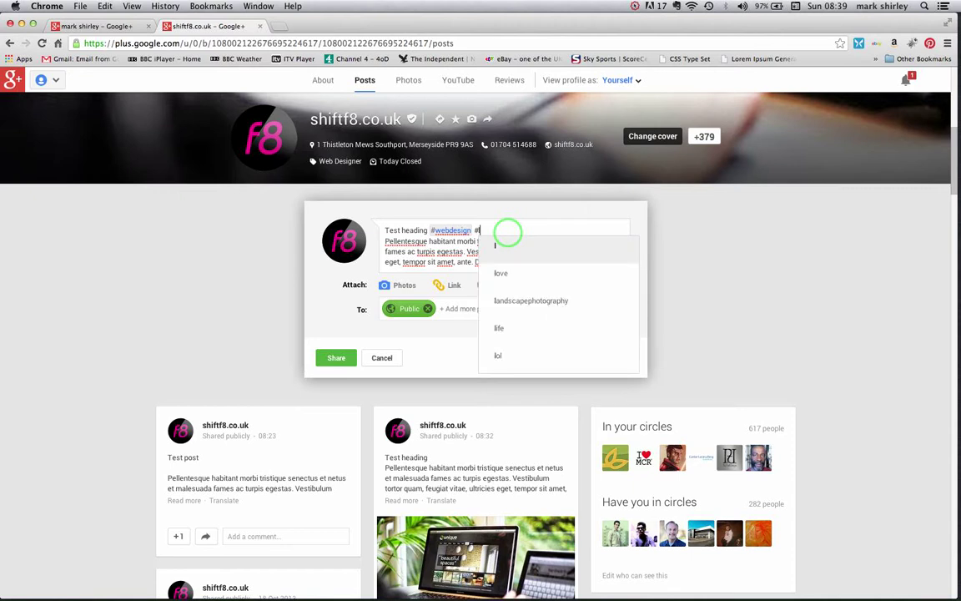
pyautogui.write('iver')
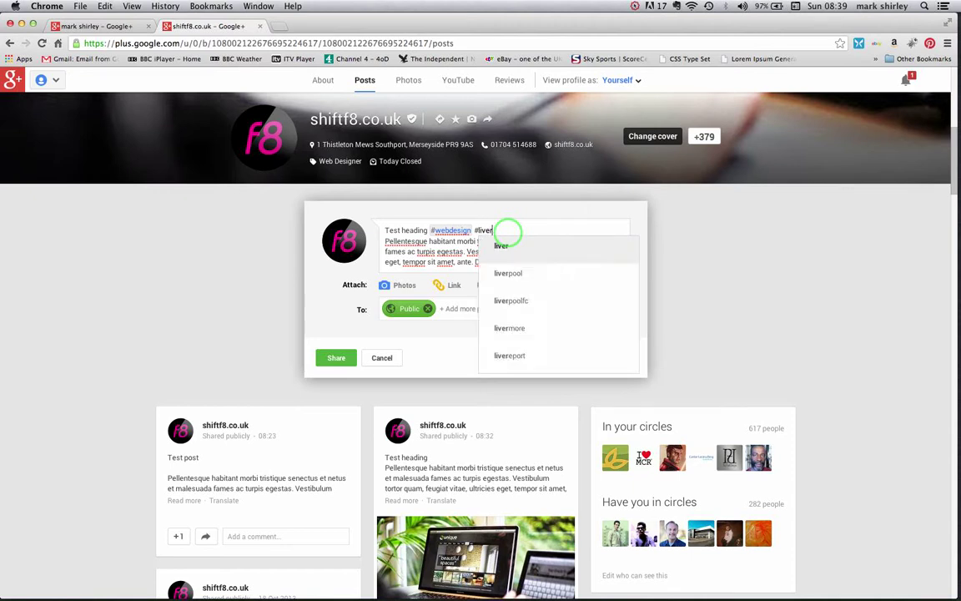
pyautogui.click(509, 273)
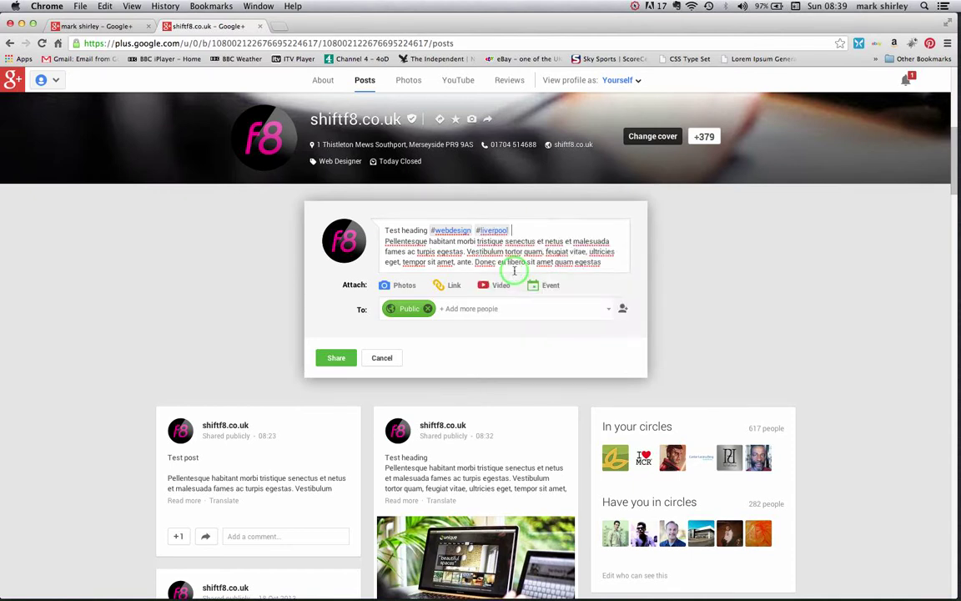
pyautogui.click(600, 263)
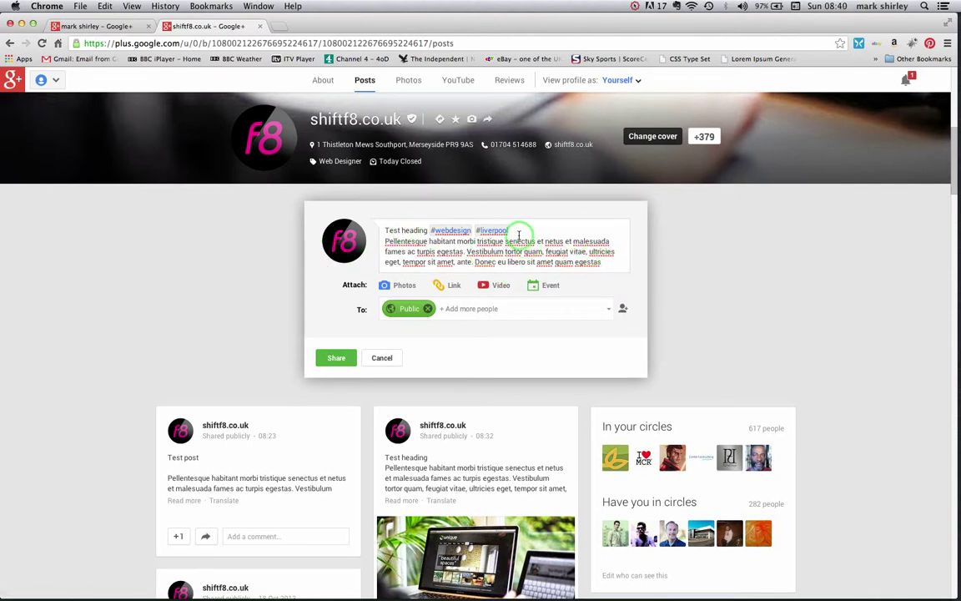
pyautogui.press('Return')
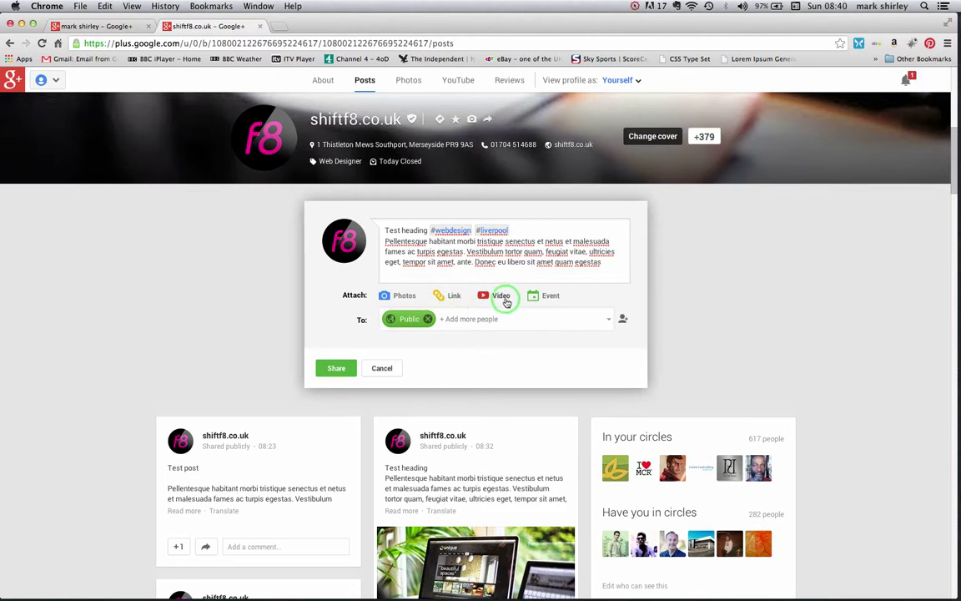
# Upload aboutus-web.jpg from the Social Media folder as the post's photo.
pyautogui.click(400, 296)
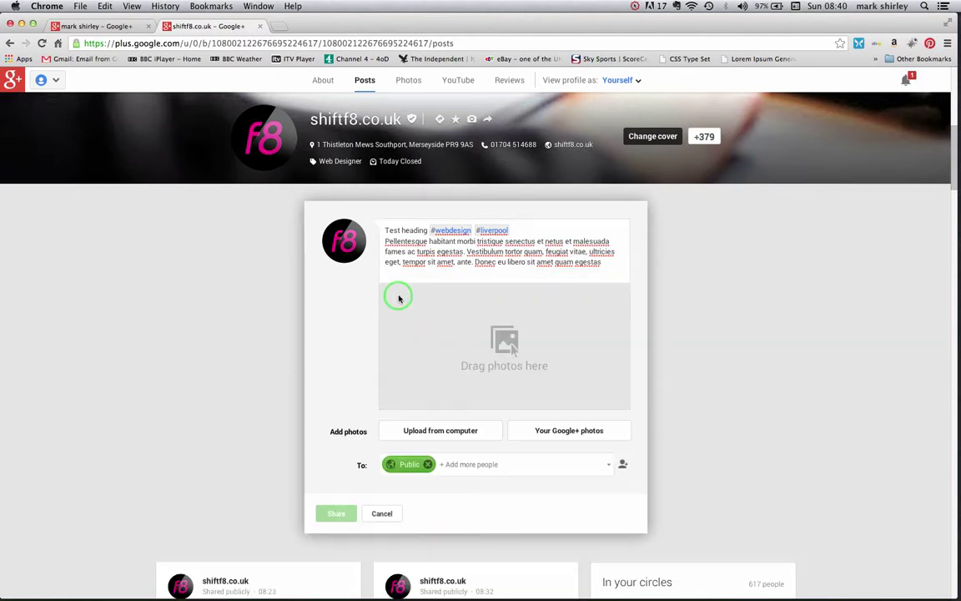
pyautogui.click(440, 431)
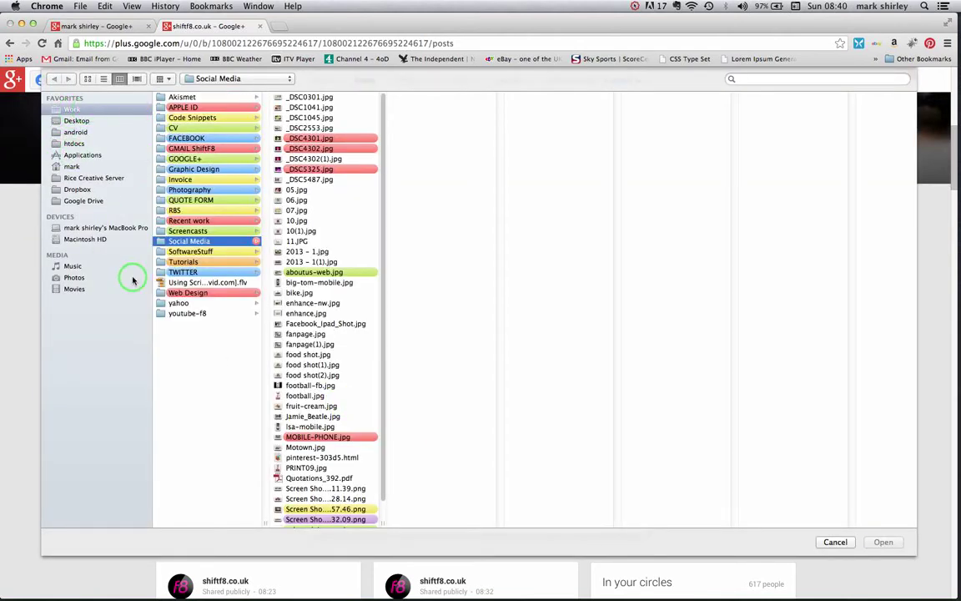
pyautogui.click(315, 273)
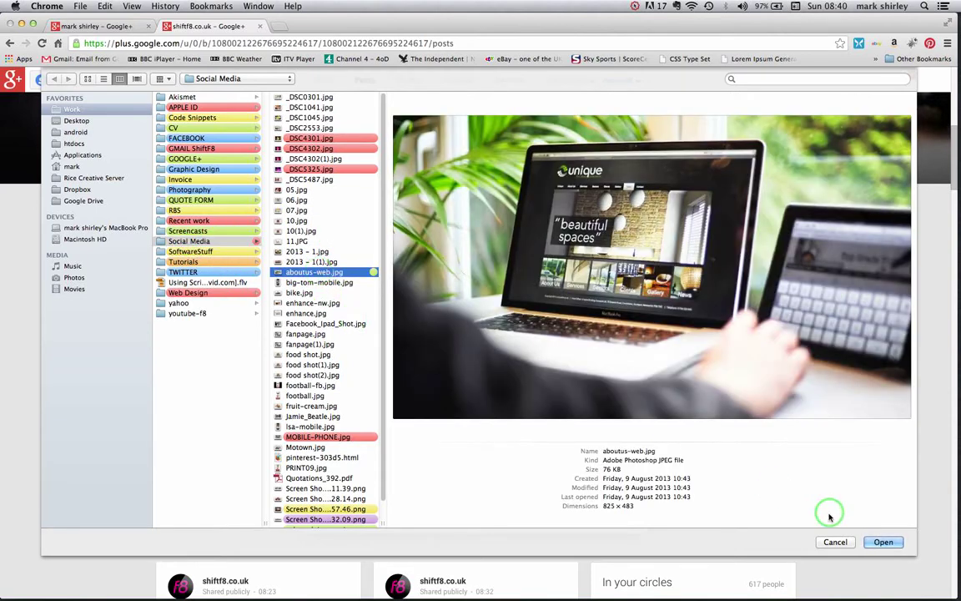
pyautogui.click(885, 542)
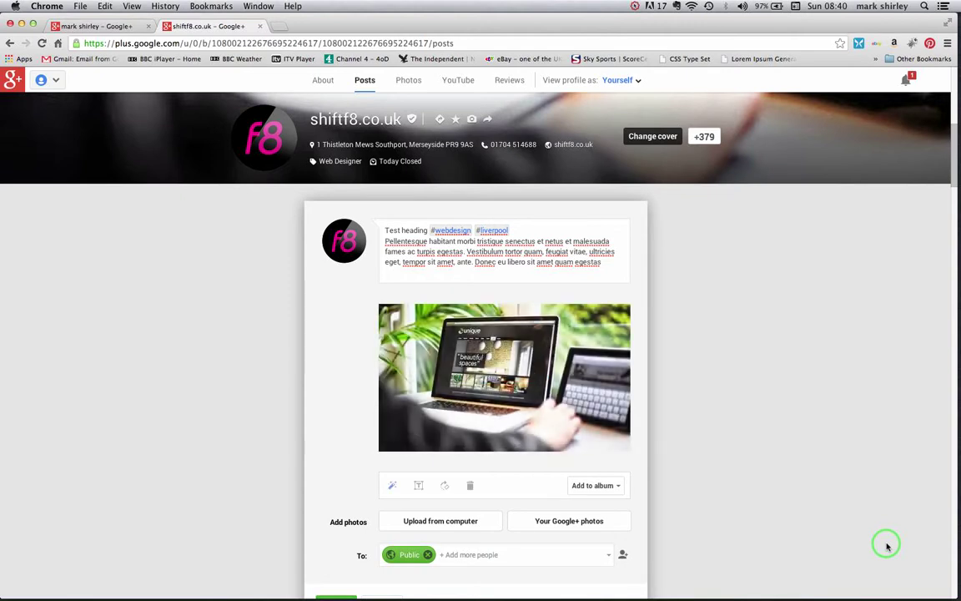
pyautogui.scroll(-3, 324, 434)
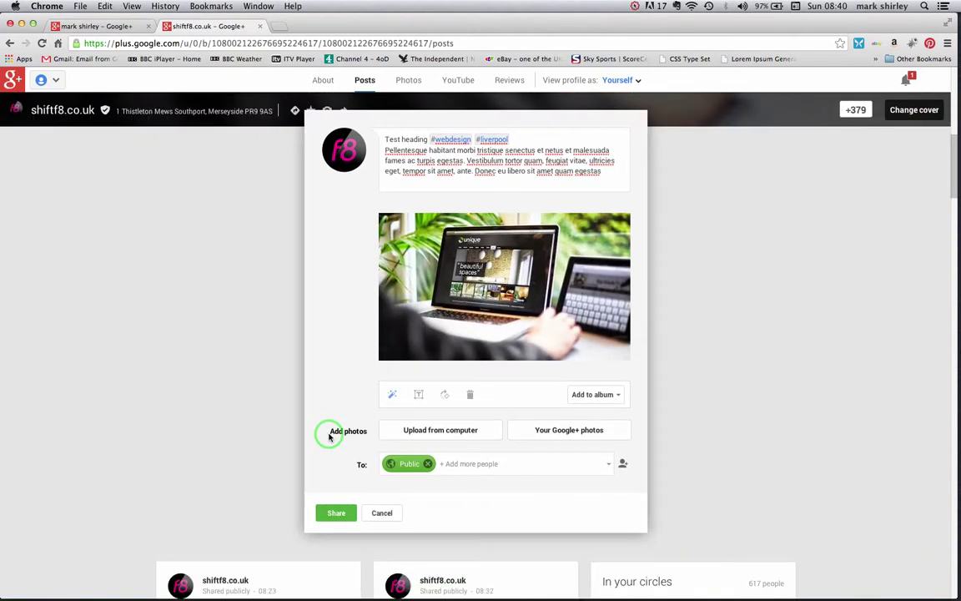
# Review the circles list, keep the audience set to Public, and share the post.
pyautogui.click(454, 464)
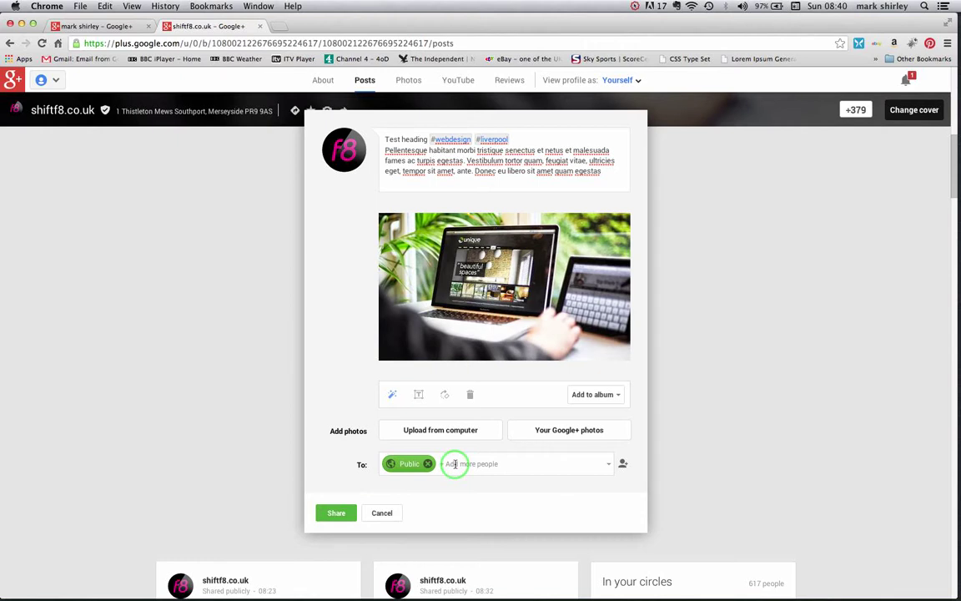
pyautogui.click(455, 464)
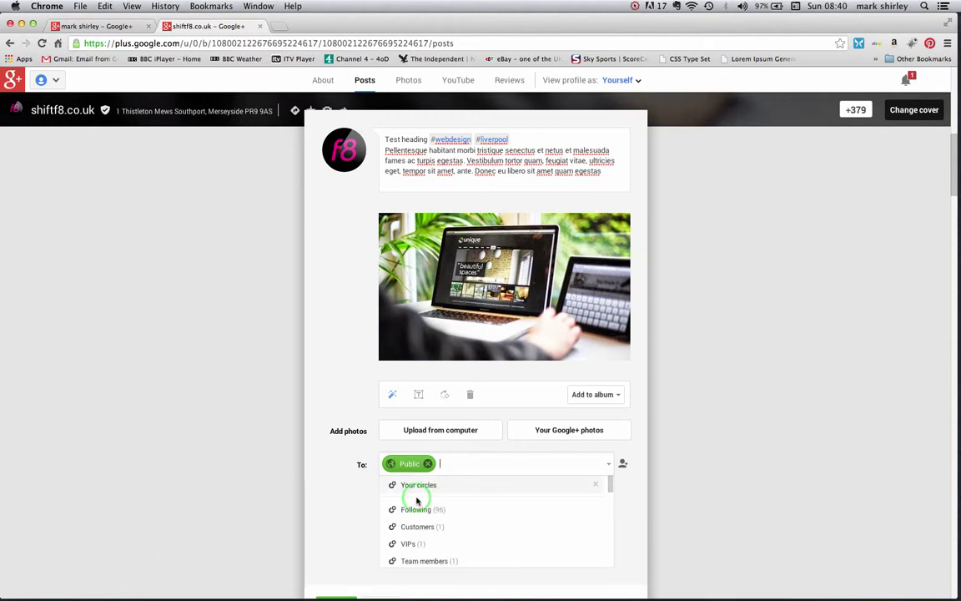
pyautogui.scroll(-5, 416, 512)
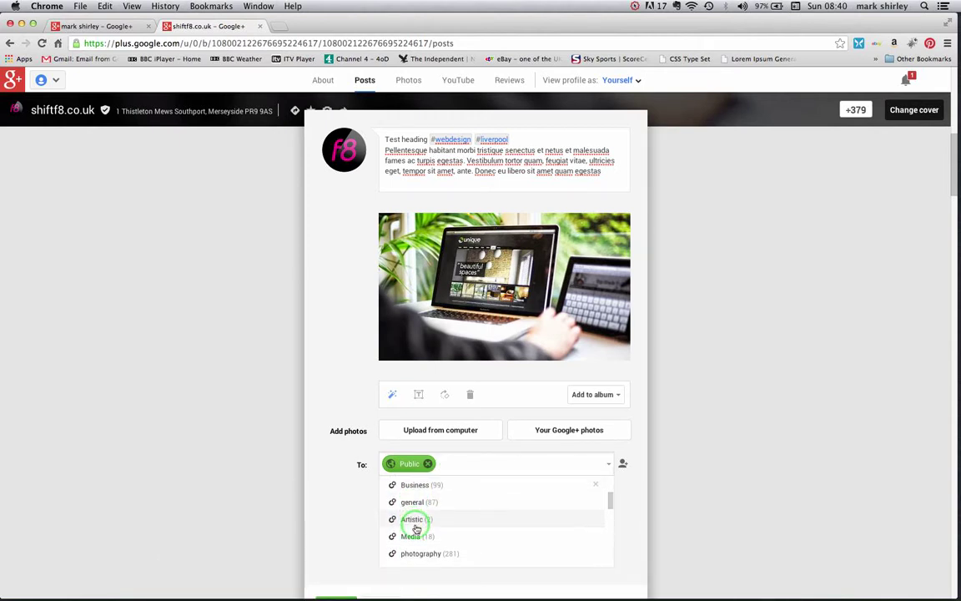
pyautogui.scroll(-3, 416, 527)
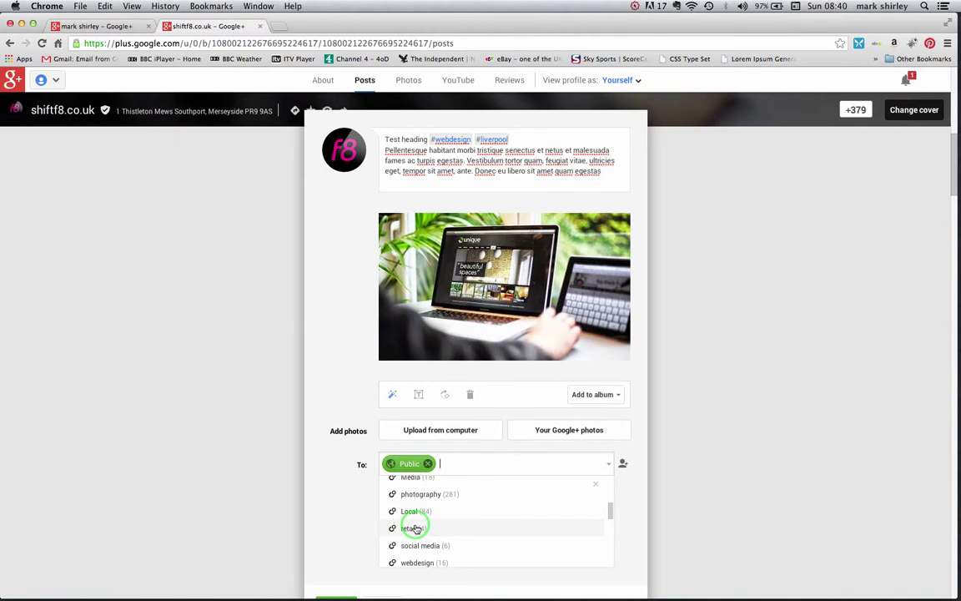
pyautogui.scroll(10, 412, 529)
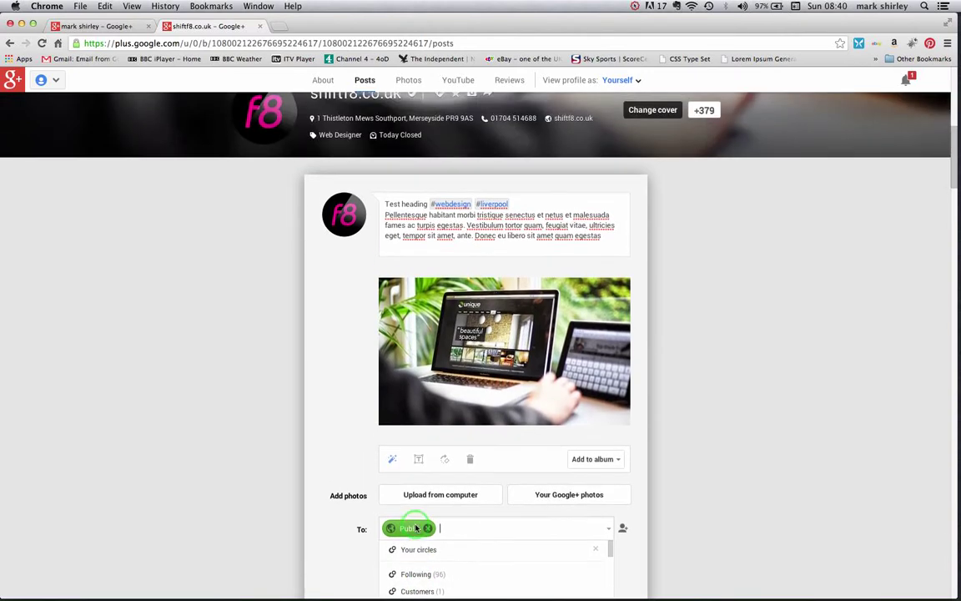
pyautogui.scroll(-8, 422, 543)
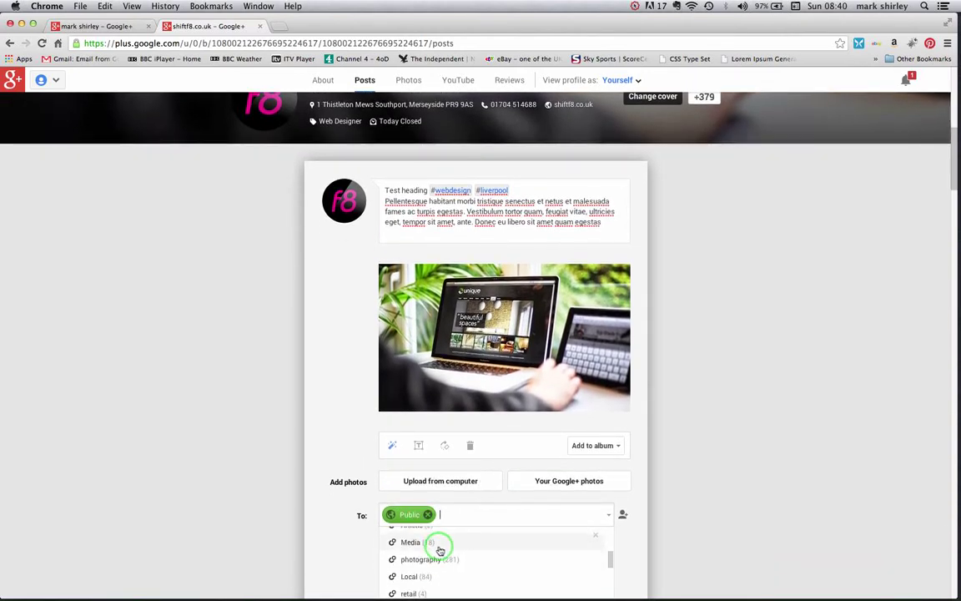
pyautogui.scroll(1, 472, 551)
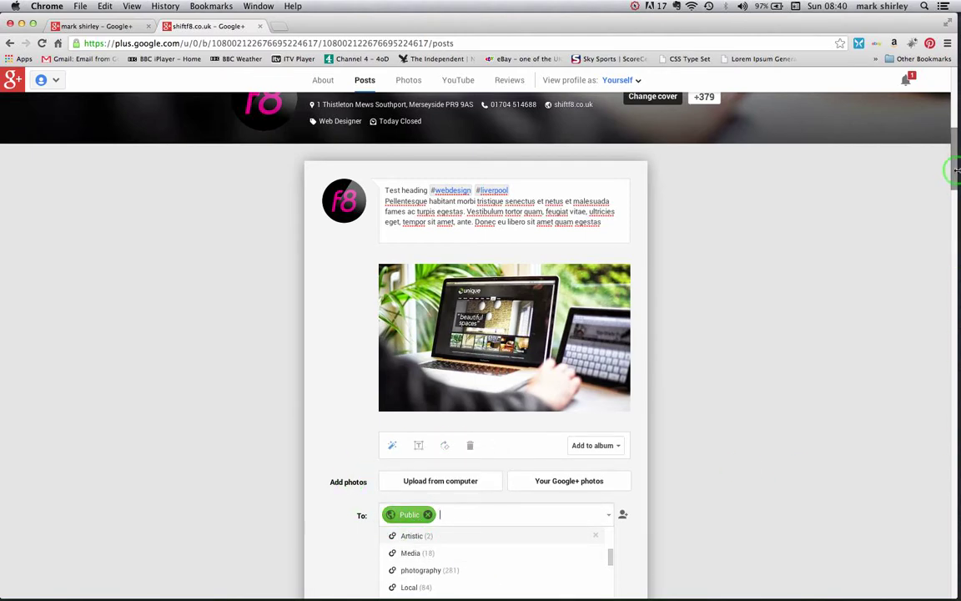
pyautogui.moveTo(956, 174); pyautogui.dragTo(950, 203)
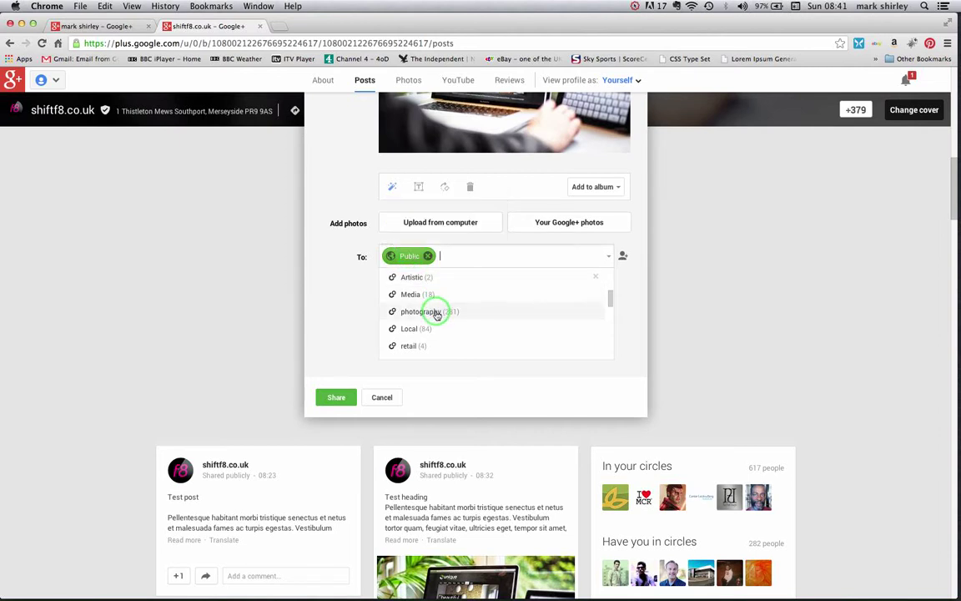
pyautogui.scroll(2, 436, 315)
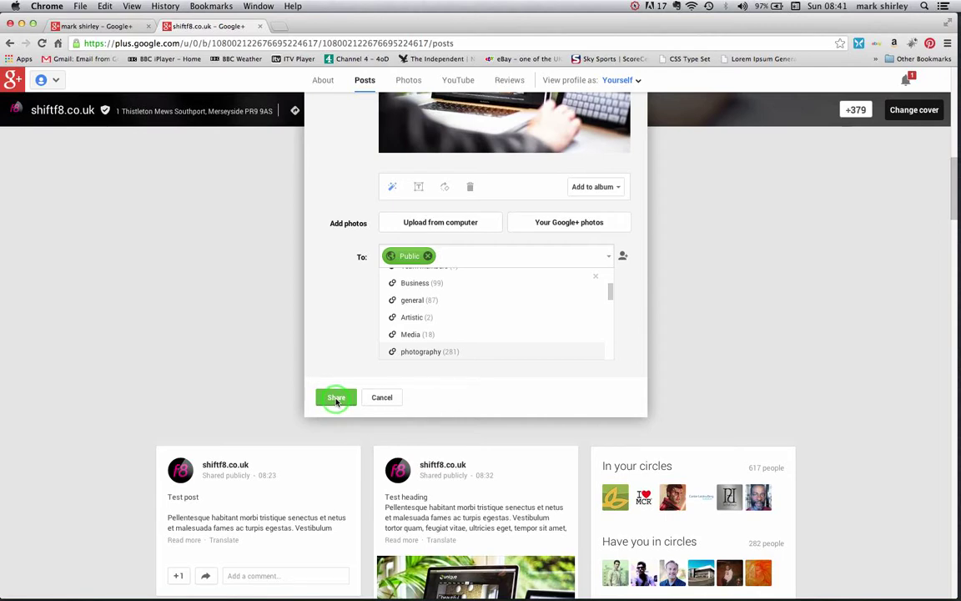
pyautogui.click(337, 399)
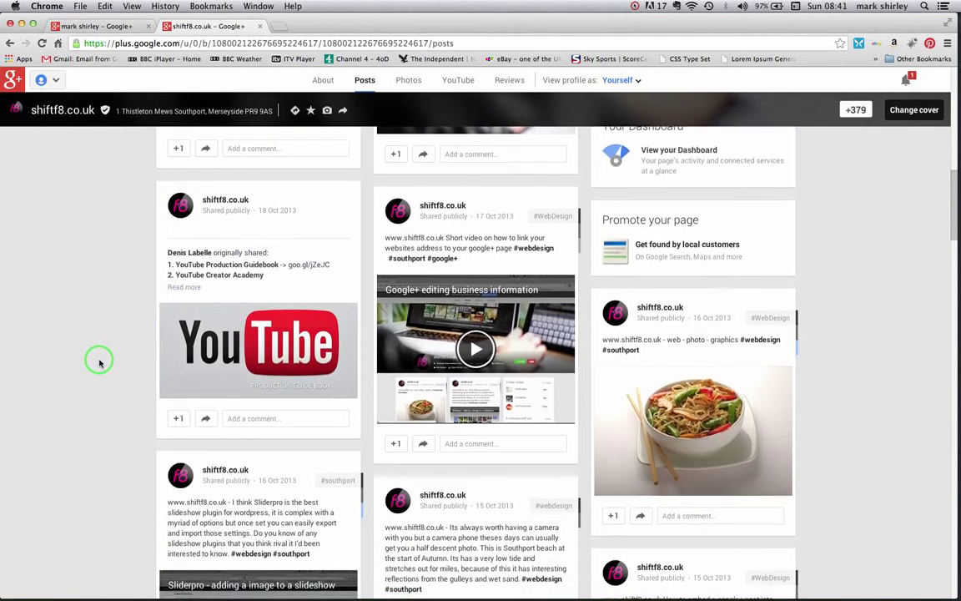
# Find the new 'Test heading' post in the feed and open, then dismiss, its options menu.
pyautogui.scroll(3, 108, 370)
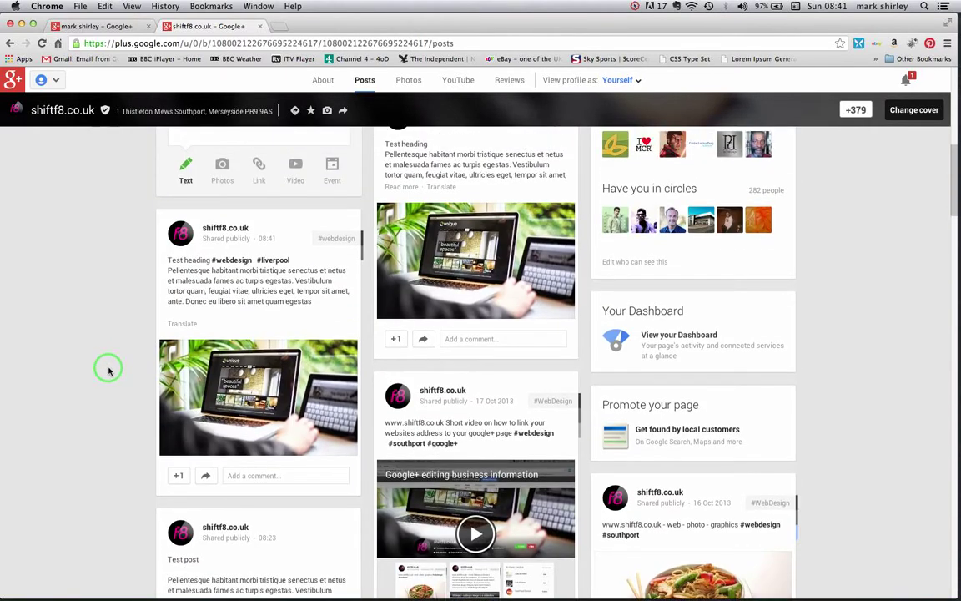
pyautogui.scroll(1, 109, 369)
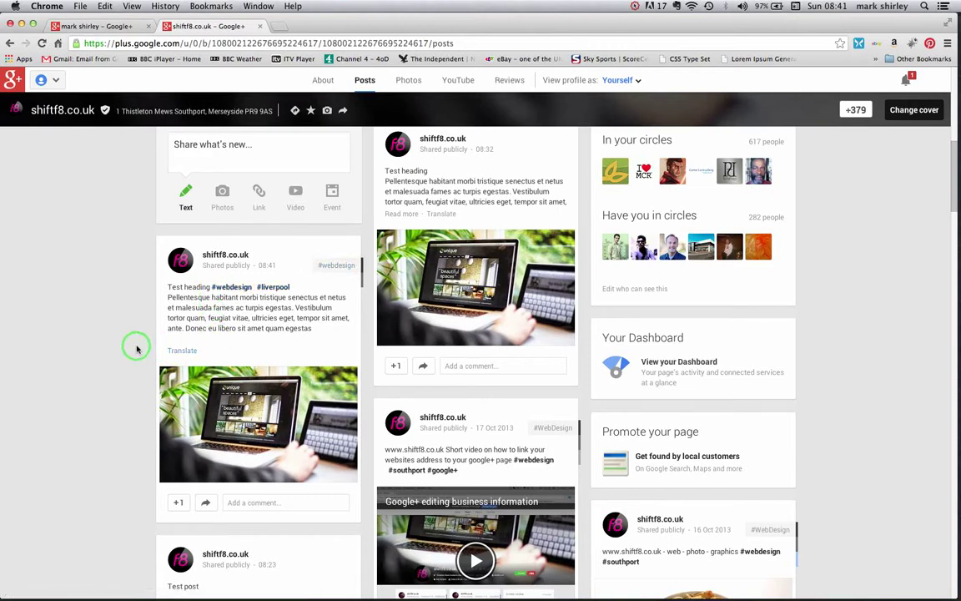
pyautogui.scroll(-1, 121, 354)
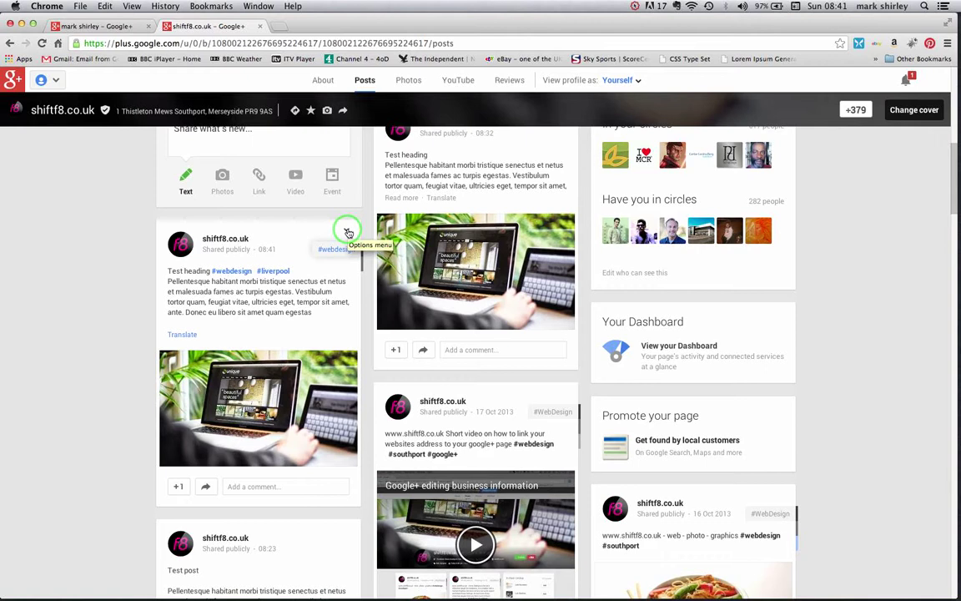
pyautogui.click(349, 233)
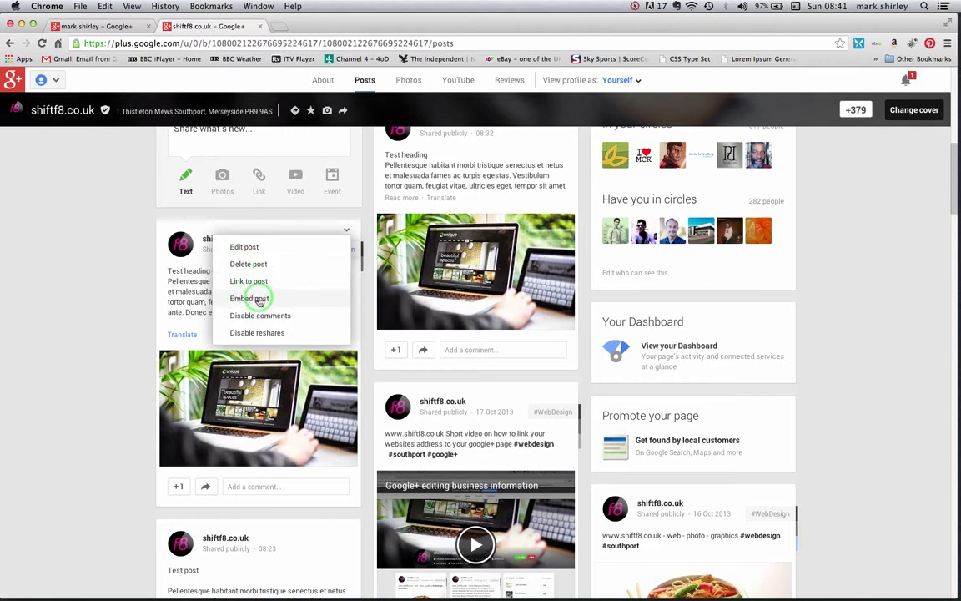
pyautogui.click(136, 353)
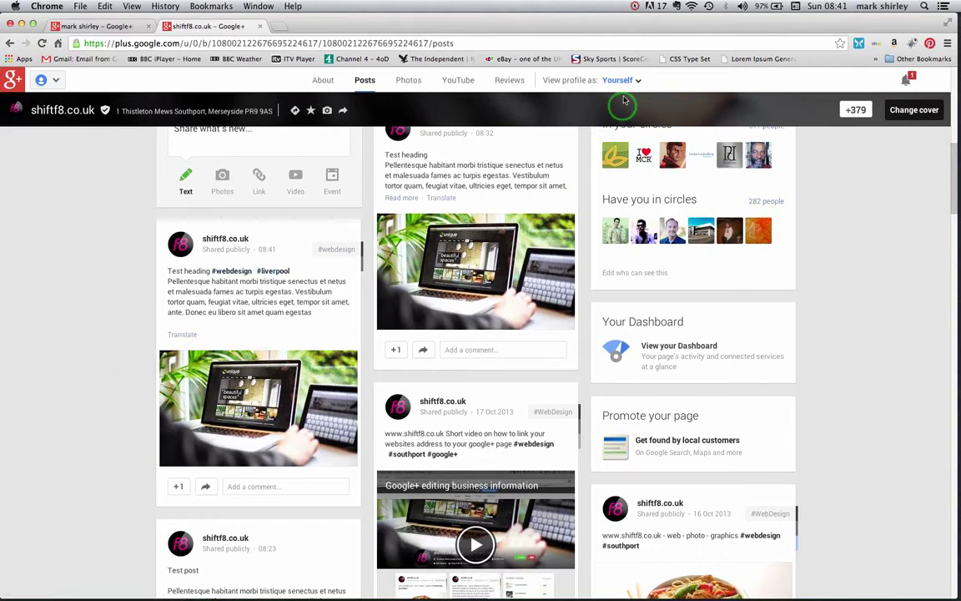